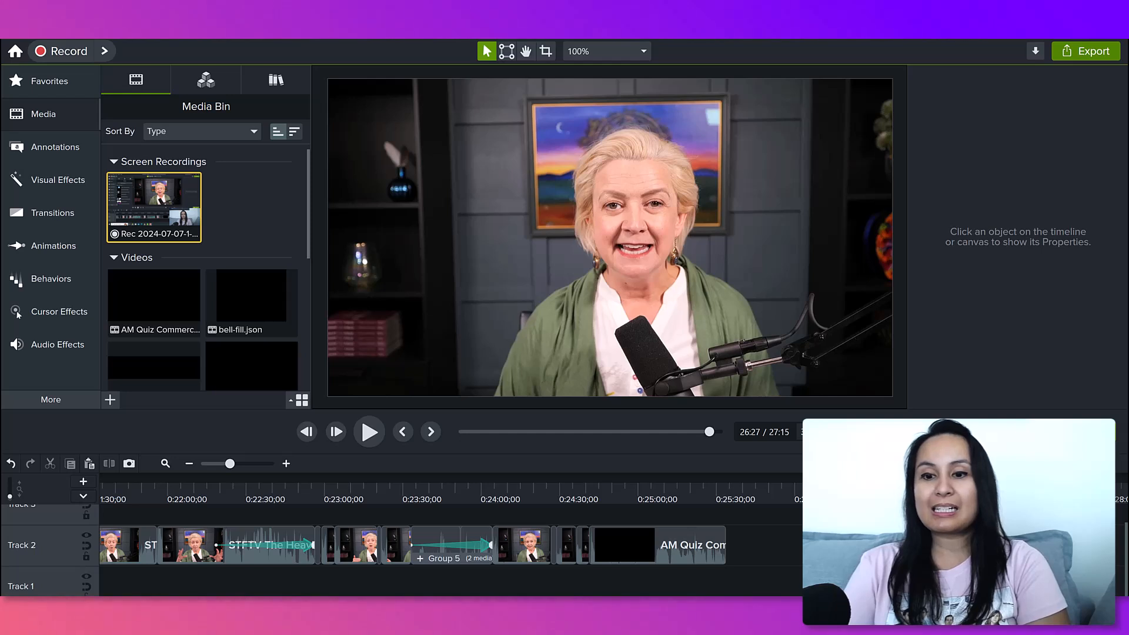
# - Rotate the "STFTV The Heaviness of Scarcity" clip on the canvas to -1.3° around Z to level the background
pyautogui.click(610, 237)
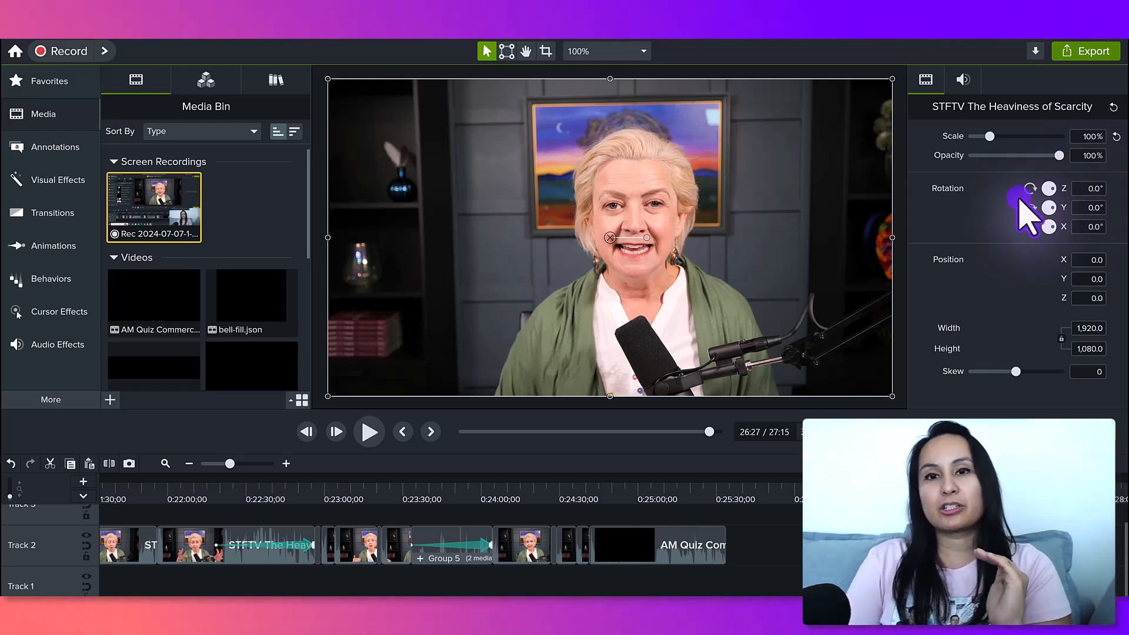
pyautogui.click(1097, 188)
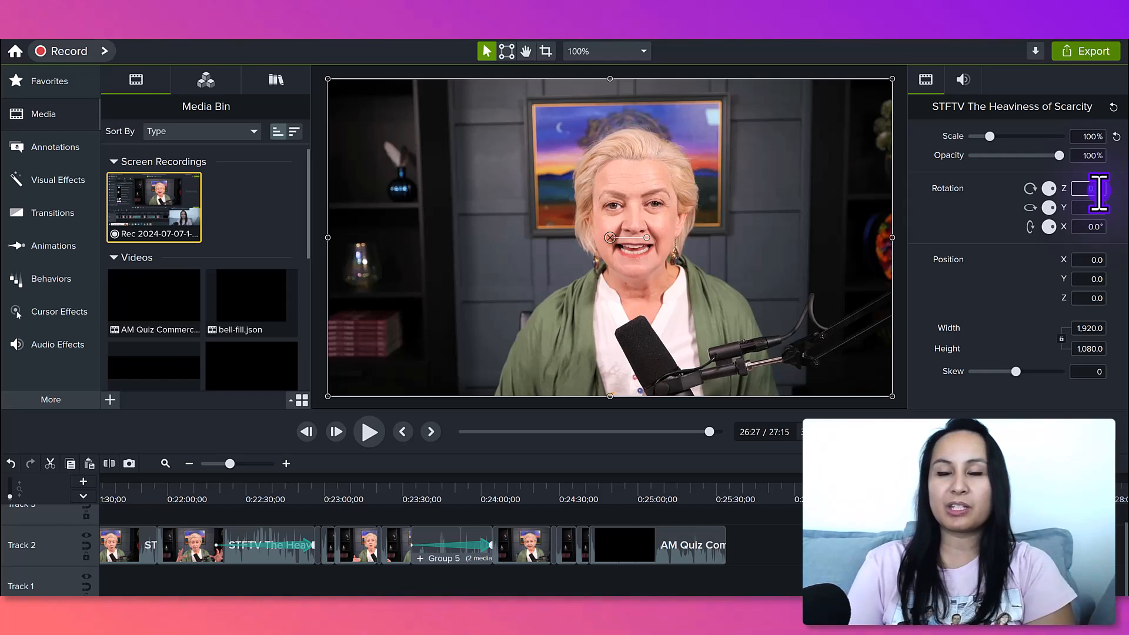
pyautogui.scroll(-4, 1099, 193)
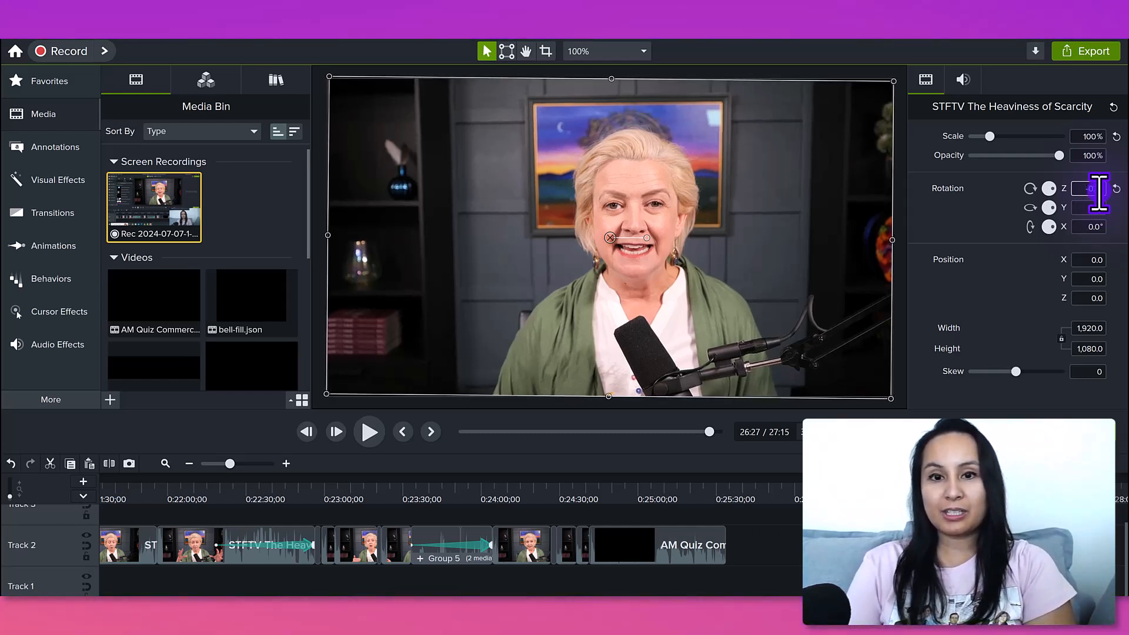
pyautogui.scroll(-2, 1098, 193)
pyautogui.scroll(-1, 1098, 193)
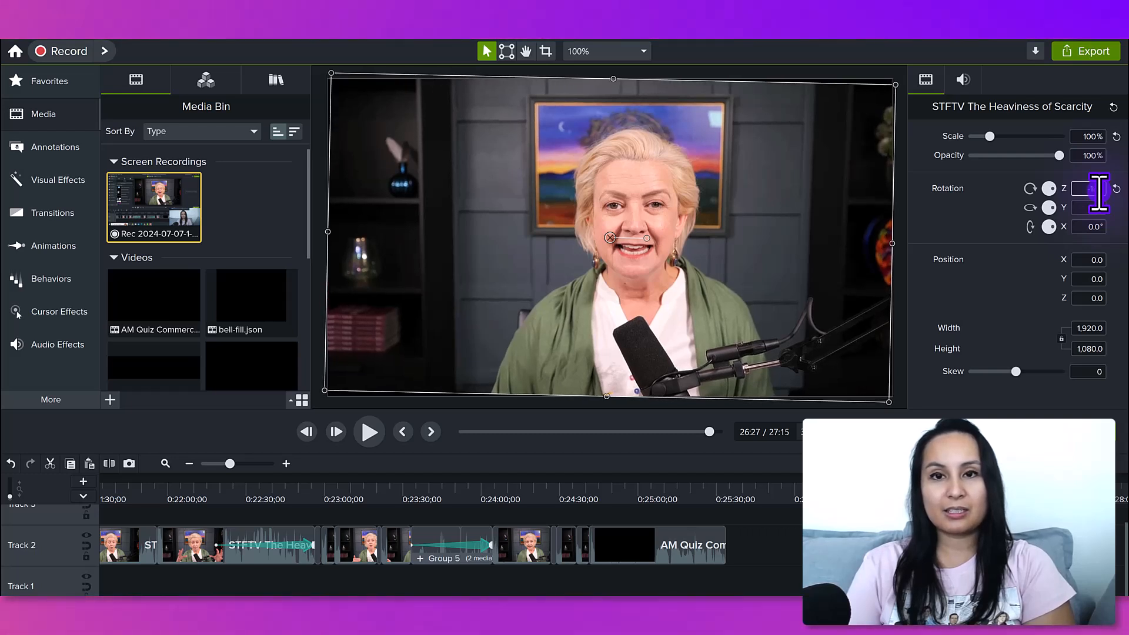
pyautogui.scroll(-1, 1098, 193)
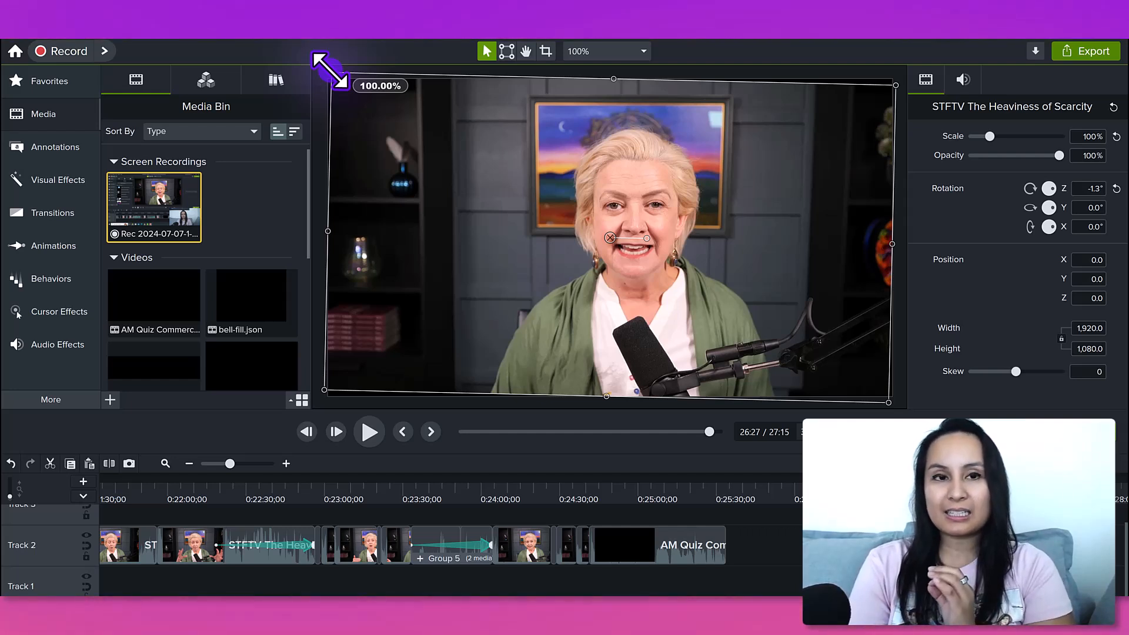
# - Enlarge the clip to about 103.2% from its upper-left corner, set its Z rotation to -1.2°, and deselect it
pyautogui.moveTo(329, 69); pyautogui.dragTo(313, 61)
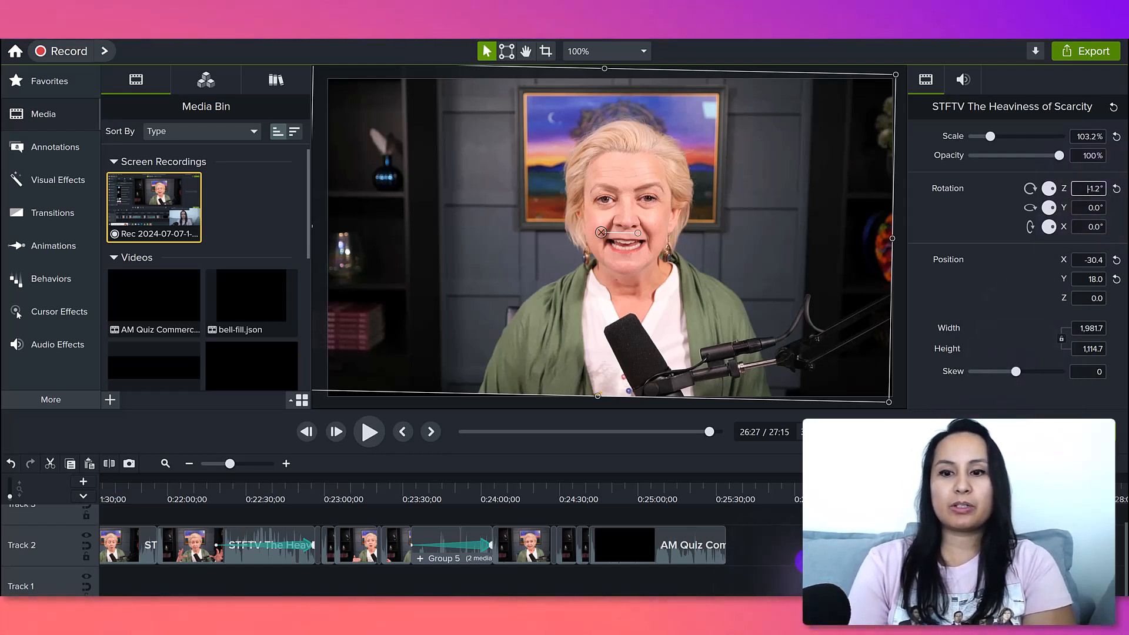
pyautogui.hotkey('ctrl', 'd')
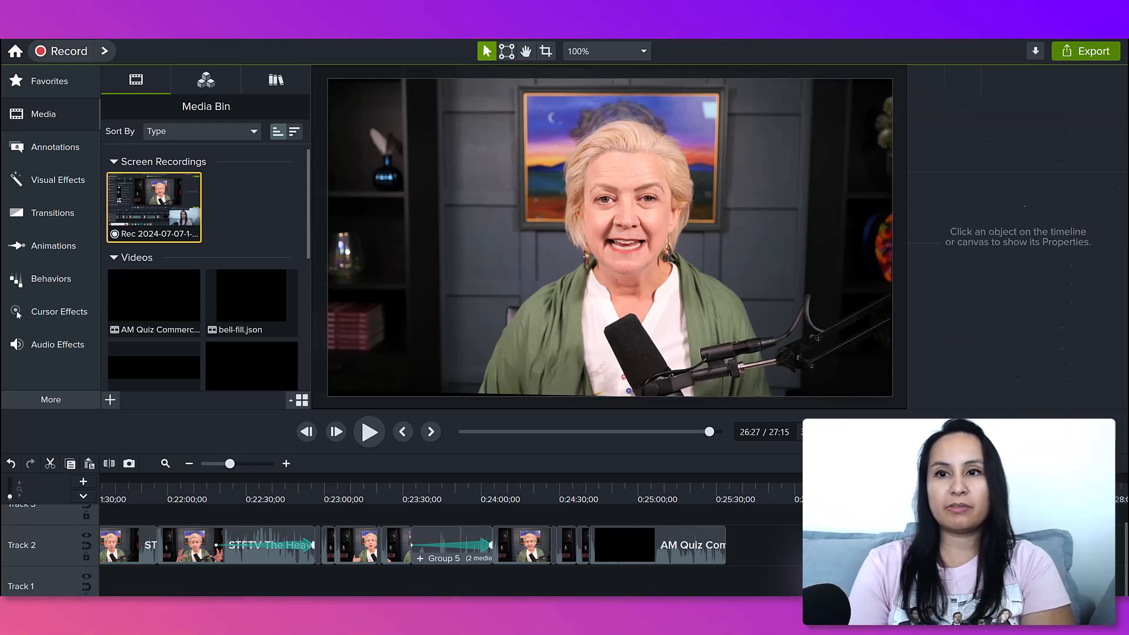
# - Reselect the clip and nudge it down and right to about X -19.4, Y -4.0
pyautogui.click(601, 232)
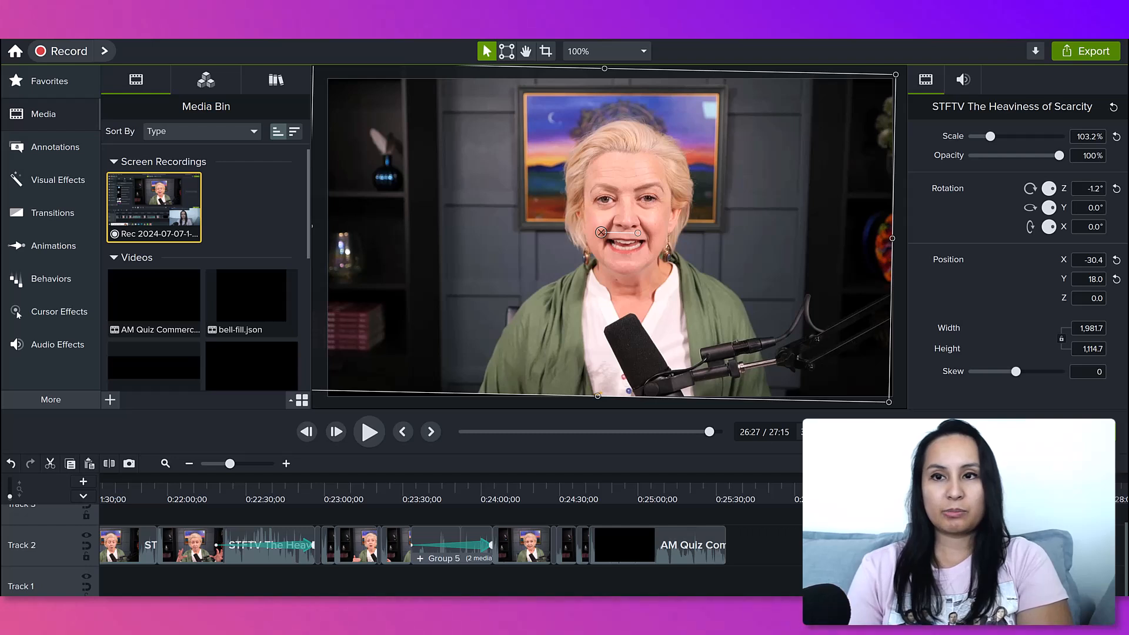
pyautogui.press('Down')
pyautogui.press('Down')
pyautogui.press('Down')
pyautogui.press('Down')
pyautogui.press('Down')
pyautogui.press('Down')
pyautogui.press('Down')
pyautogui.press('Down')
pyautogui.press('Down')
pyautogui.press('Down')
pyautogui.press('Down')
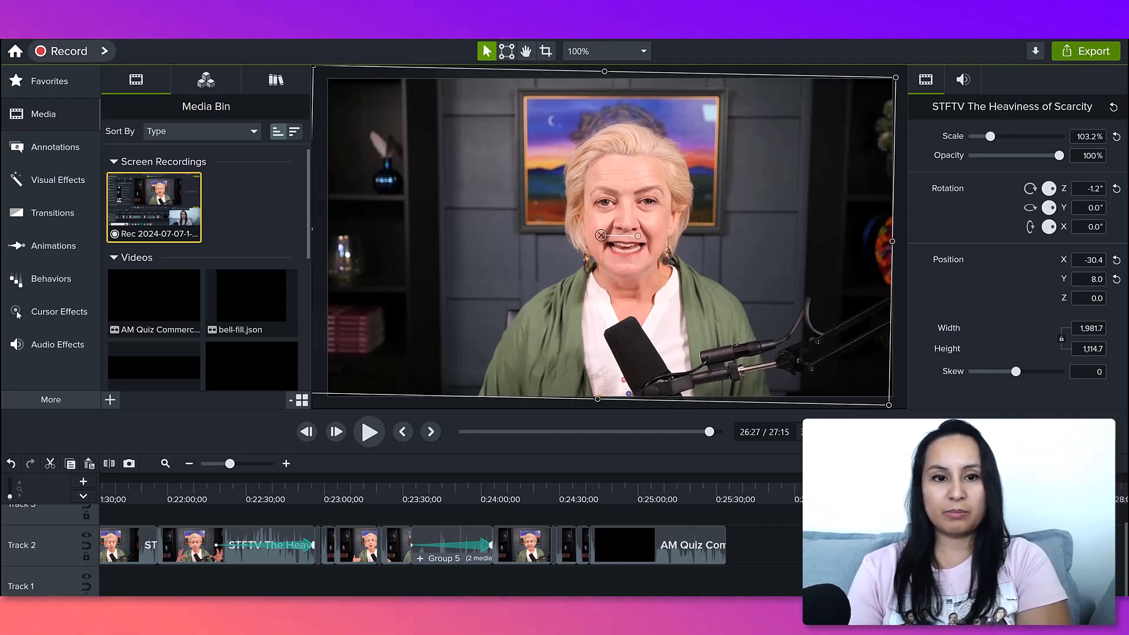
pyautogui.press('Down')
pyautogui.press('Down')
pyautogui.press('Down')
pyautogui.press('Down')
pyautogui.press('Down')
pyautogui.press('Down')
pyautogui.press('Down')
pyautogui.press('Down')
pyautogui.press('Down')
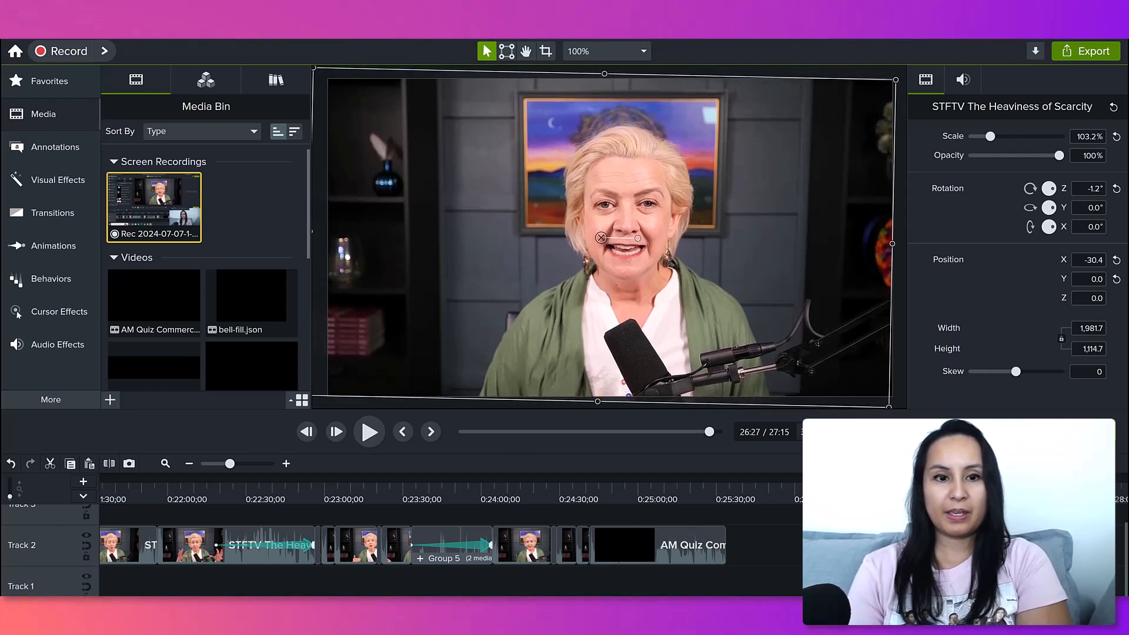
pyautogui.press('Right')
pyautogui.press('Right')
pyautogui.press('Right')
pyautogui.press('Right')
pyautogui.press('Right')
pyautogui.press('Right')
pyautogui.press('Right')
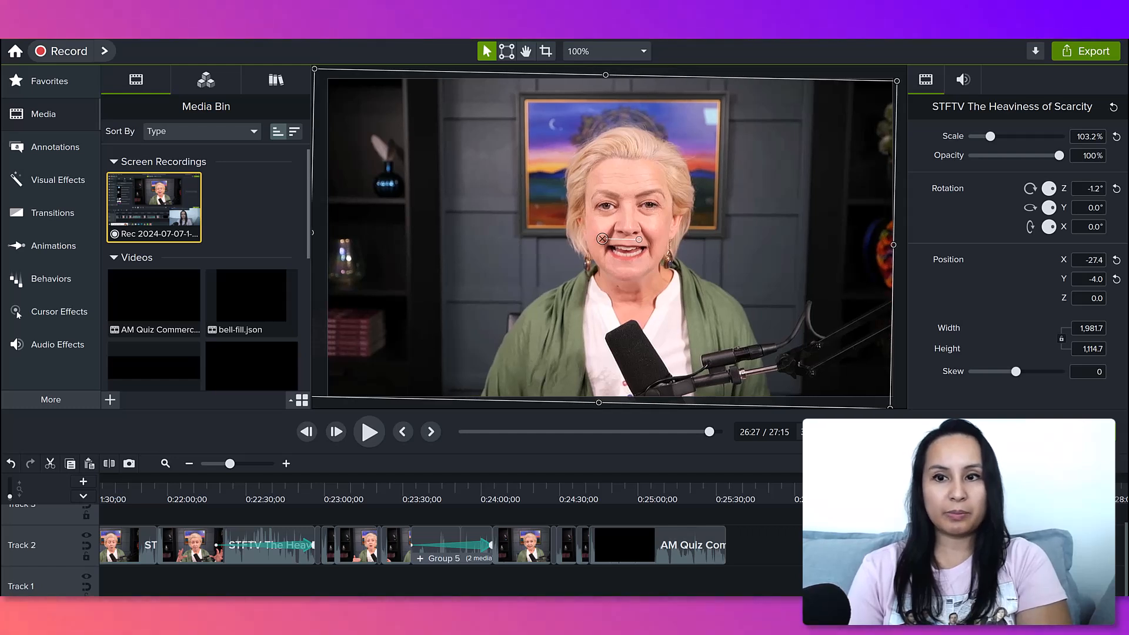
pyautogui.press('Right')
pyautogui.press('Right')
pyautogui.press('Right')
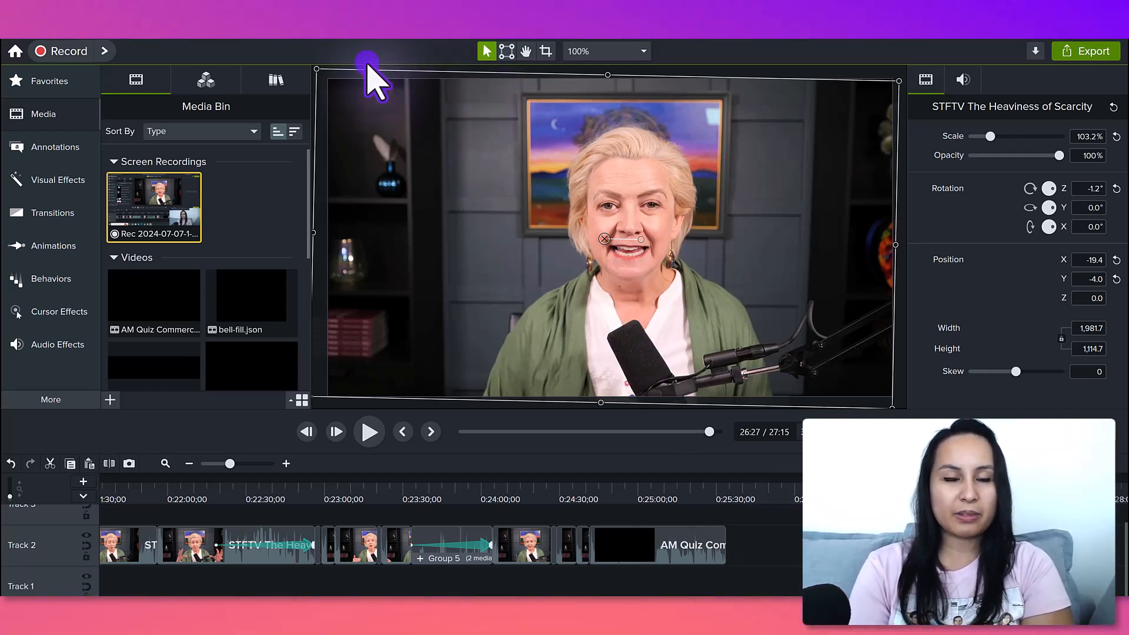
# - Enlarge the clip to about 106.3% from its upper-left corner and nudge it down to about Y 3.2
pyautogui.moveTo(313, 65); pyautogui.dragTo(305, 58)
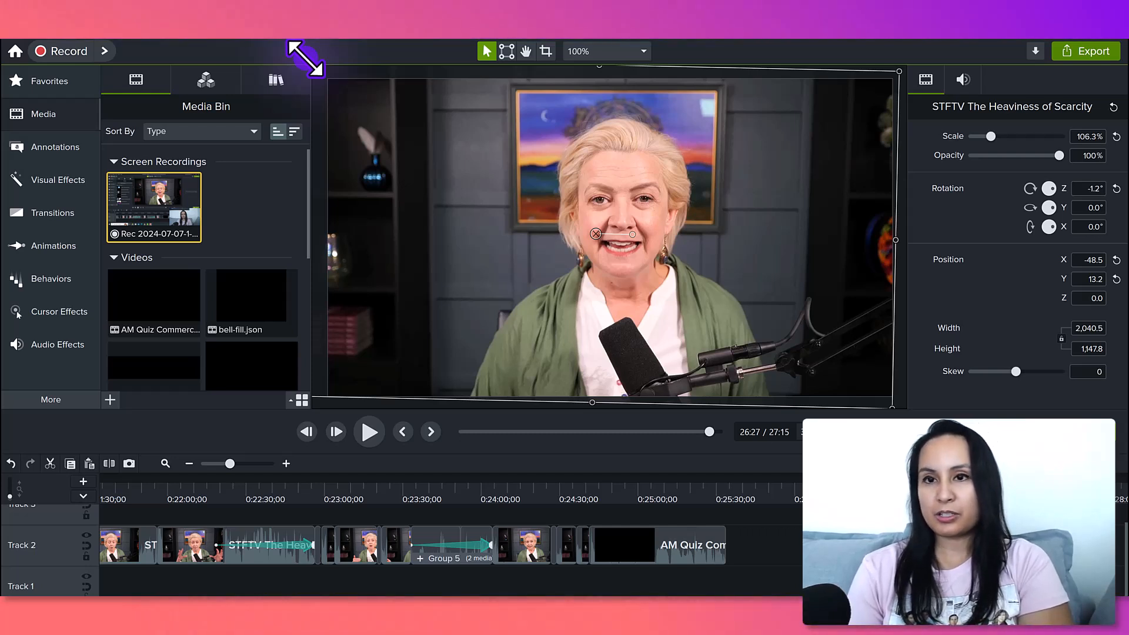
pyautogui.press('Down')
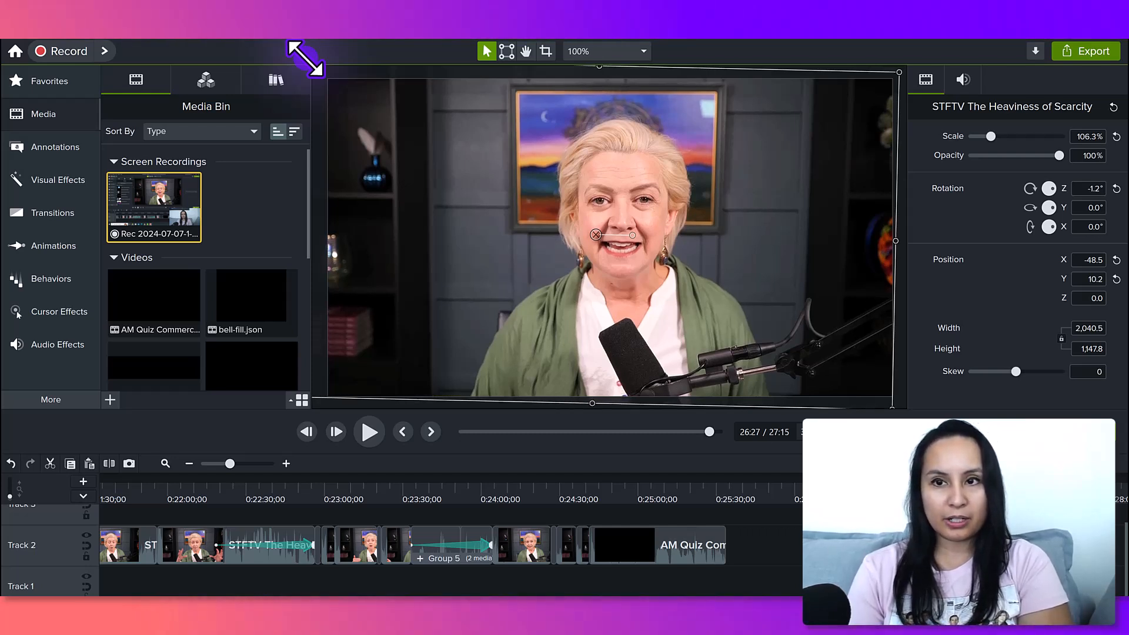
pyautogui.press('Down')
pyautogui.press('Down')
pyautogui.press('Down')
pyautogui.press('Down')
pyautogui.press('Down')
pyautogui.press('Down')
pyautogui.press('Down')
pyautogui.press('Down')
pyautogui.press('Down')
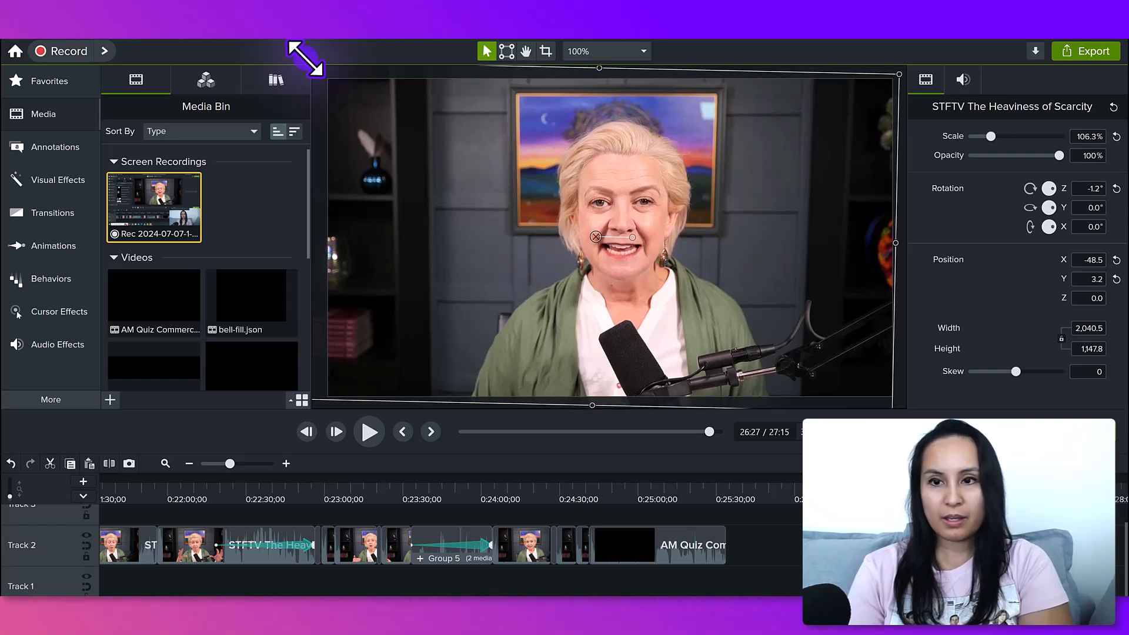
# - Enlarge the clip to about 108.1%, nudge it to about X -60.5, Y 8.9, and deselect it
pyautogui.press('Right')
pyautogui.press('Right')
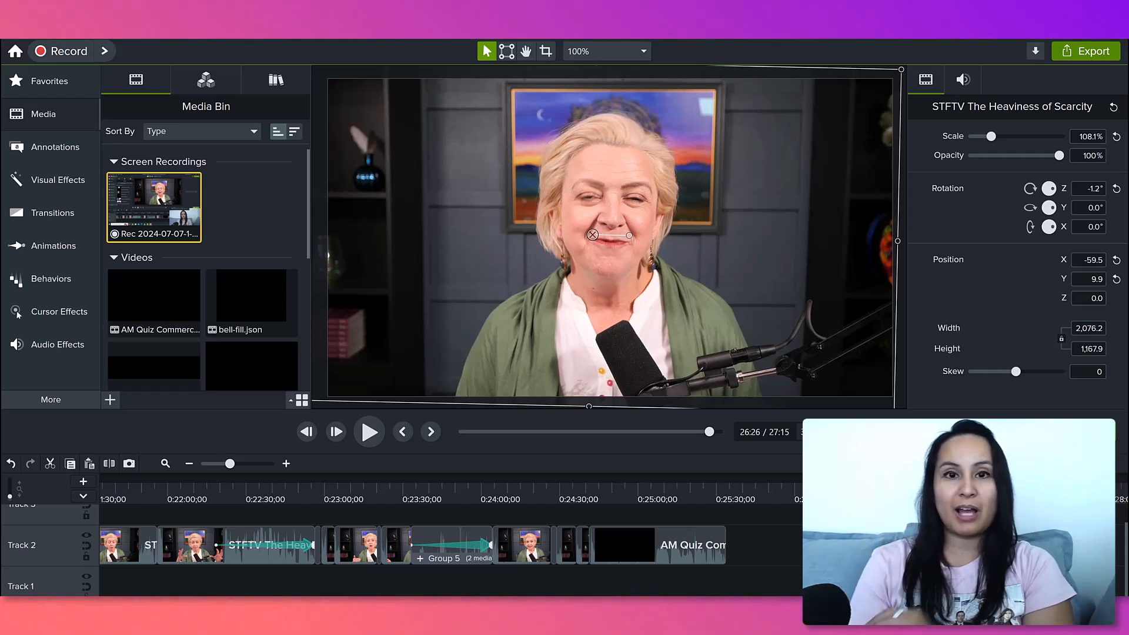
pyautogui.press('Right')
pyautogui.press('Left')
pyautogui.press('Left')
pyautogui.press('Left')
pyautogui.press('Down')
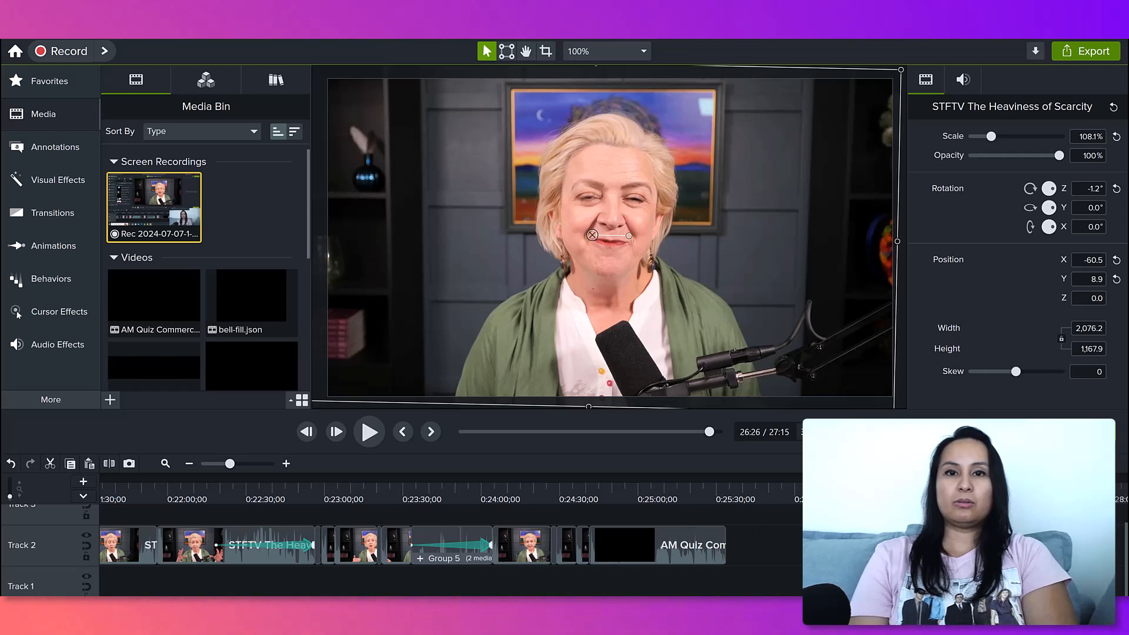
pyautogui.click(898, 385)
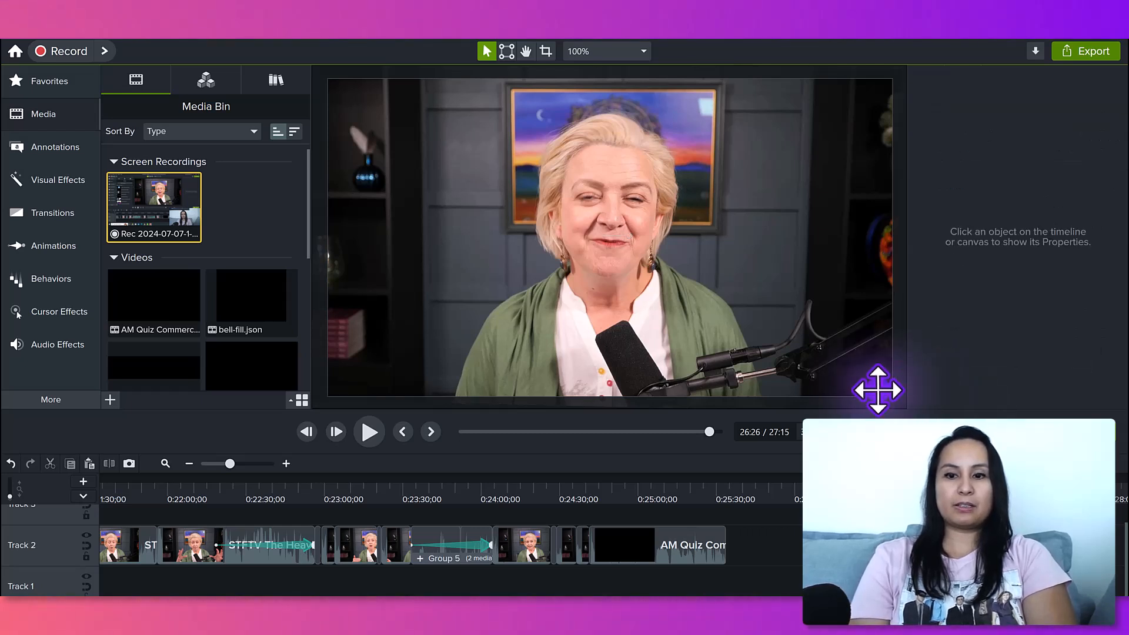
# - Show the Essetino Assets library and reselect the clip on the canvas
pyautogui.press('r')
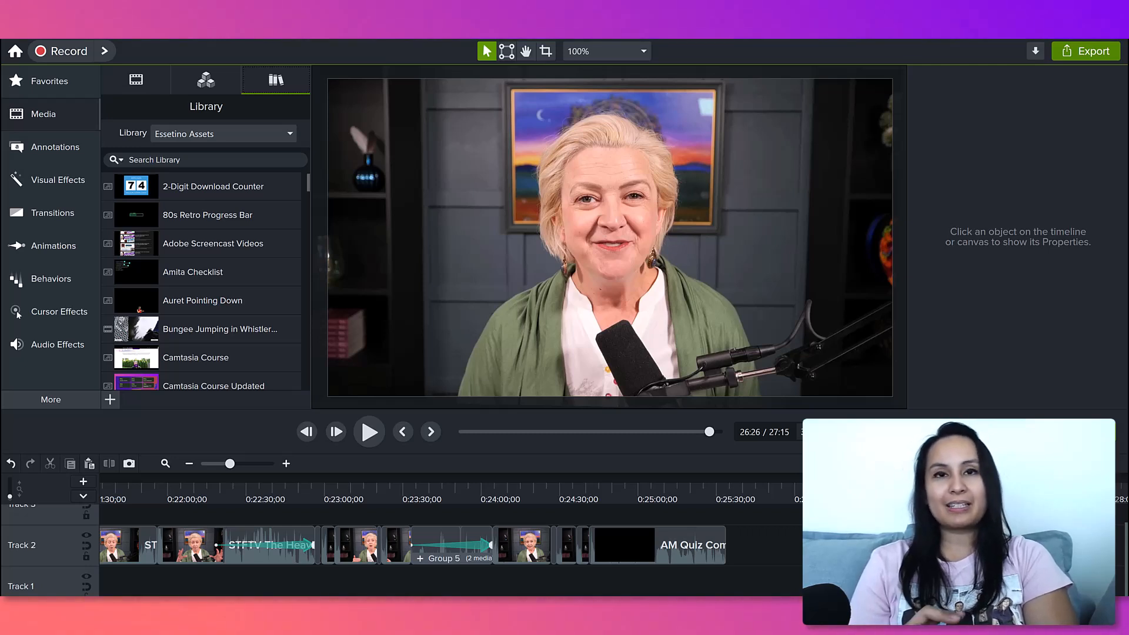
pyautogui.click(610, 237)
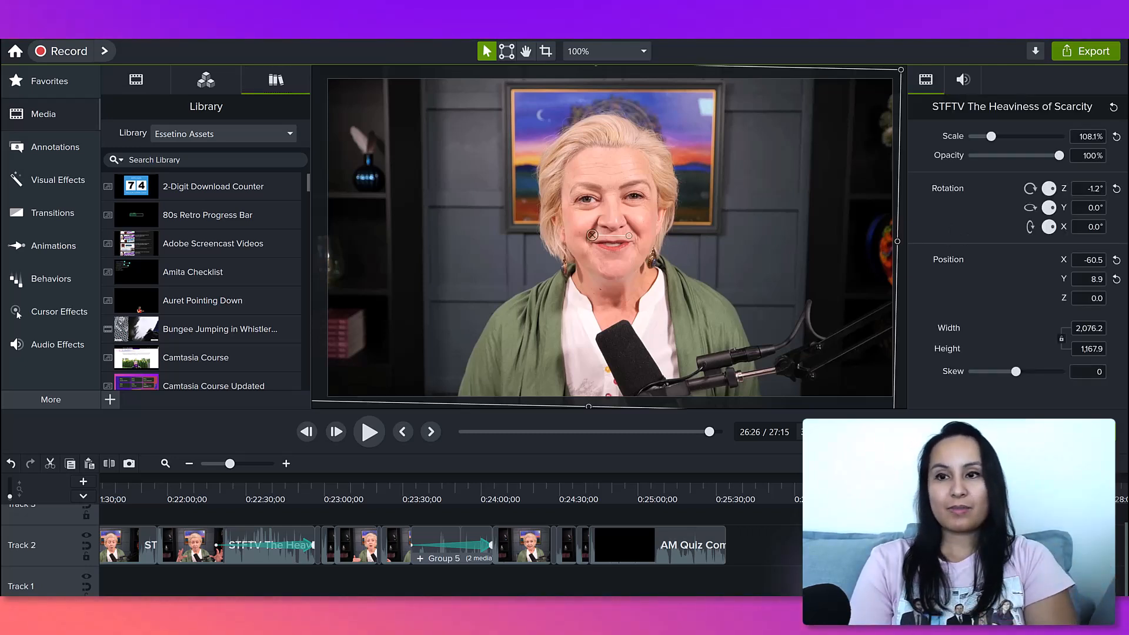